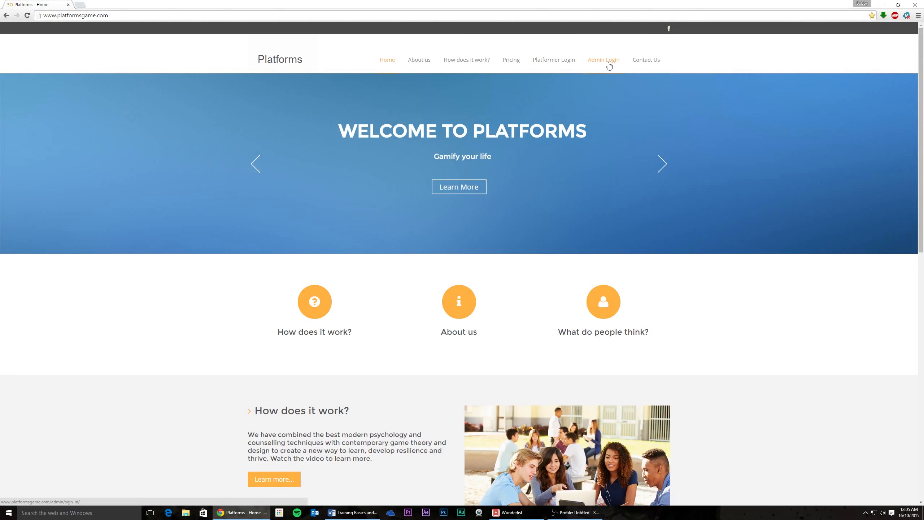
Step: Go from the platformsgame.com home page to the Admin Login page
{"action": "left_click", "coordinate": [609, 63]}
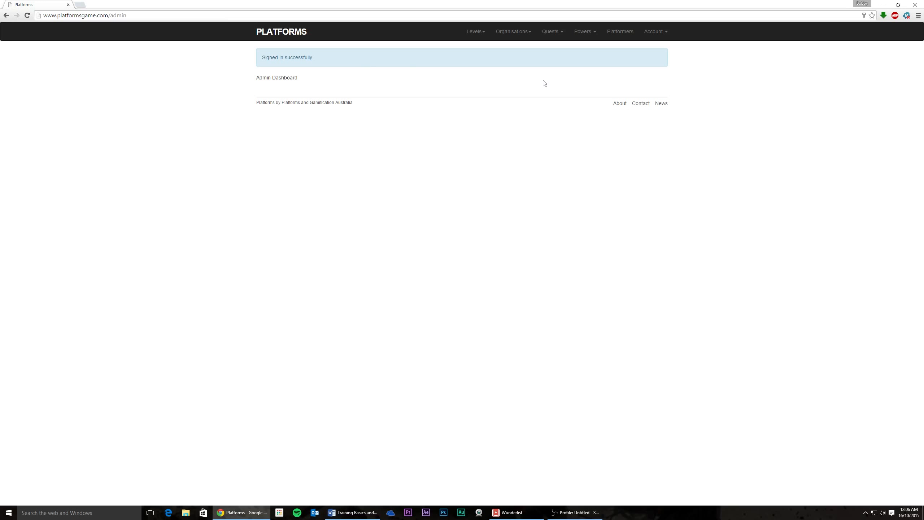
Step: Open View Quests from the Quests menu to list the approved Test Quest
{"action": "left_click", "coordinate": [552, 32]}
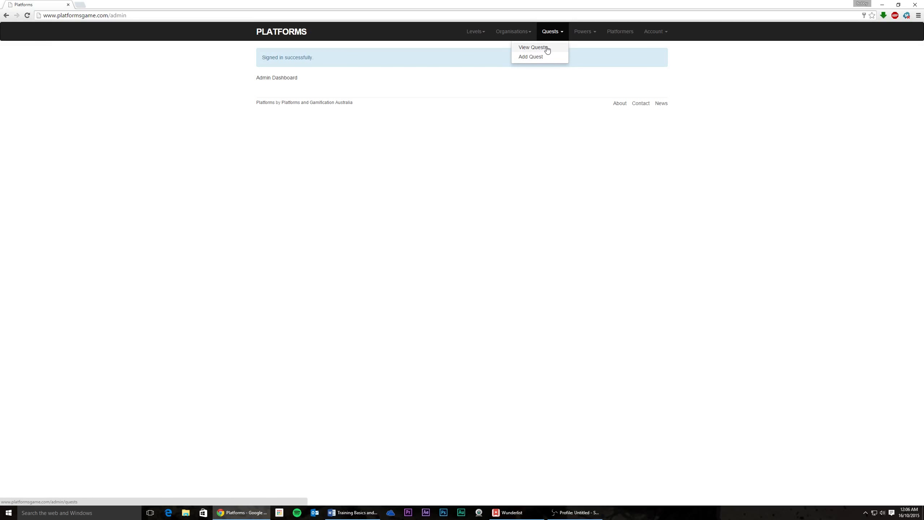
{"action": "left_click", "coordinate": [548, 47]}
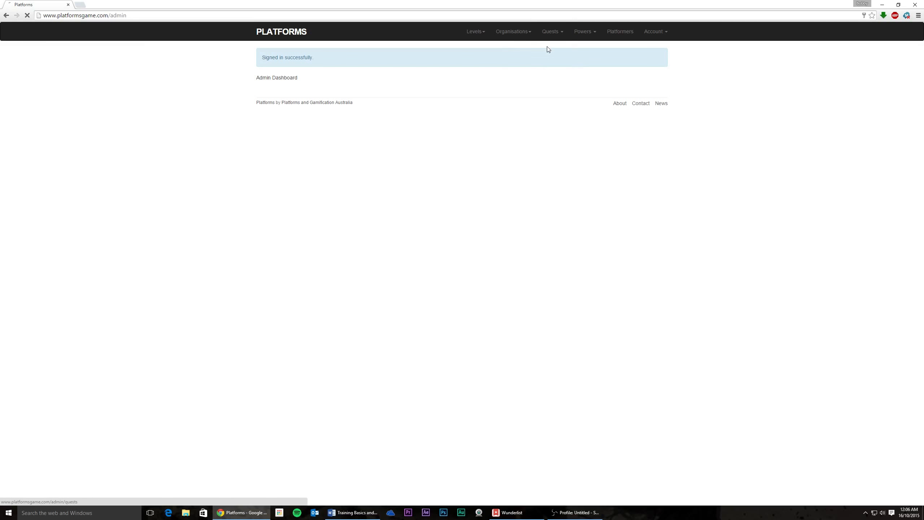
{"action": "key", "text": "alt+Tab"}
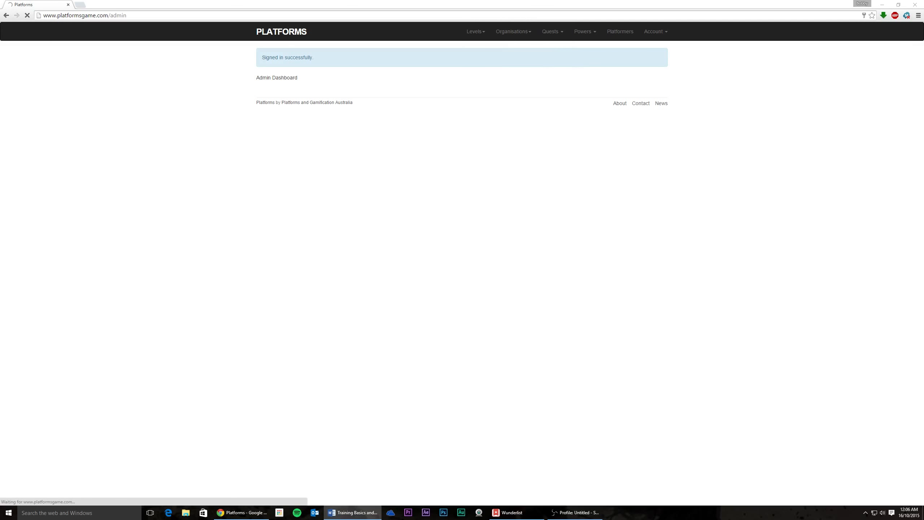
{"action": "left_click", "coordinate": [600, 245]}
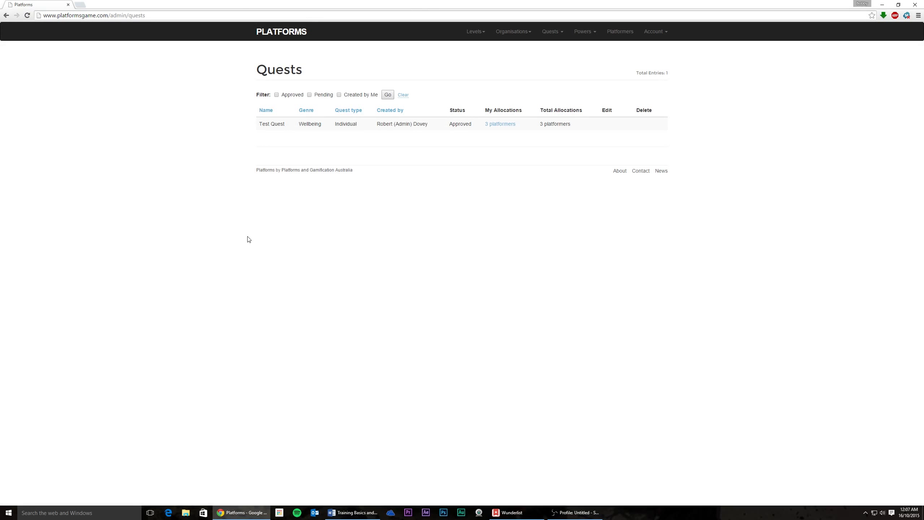
{"action": "left_click_drag", "start_coordinate": [258, 124], "coordinate": [271, 140]}
{"action": "left_click", "coordinate": [246, 147]}
{"action": "left_click_drag", "start_coordinate": [260, 125], "coordinate": [285, 126]}
{"action": "left_click", "coordinate": [279, 144]}
{"action": "double_click", "coordinate": [300, 123]}
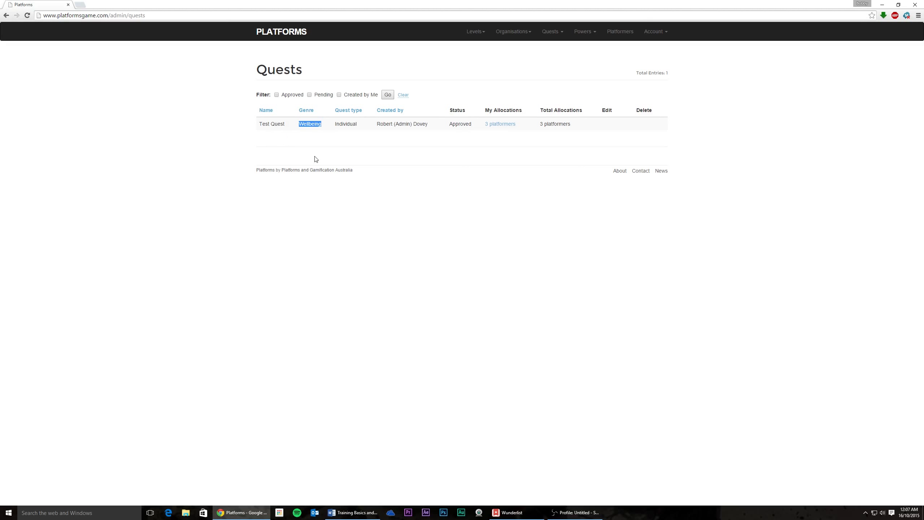
{"action": "left_click", "coordinate": [311, 132]}
{"action": "mouse_move", "coordinate": [319, 124]}
{"action": "left_mouse_down"}
{"action": "mouse_move", "coordinate": [297, 123]}
{"action": "mouse_move", "coordinate": [321, 129]}
{"action": "left_mouse_up"}
{"action": "left_click", "coordinate": [317, 135]}
{"action": "double_click", "coordinate": [336, 124]}
{"action": "left_click_drag", "start_coordinate": [377, 123], "coordinate": [415, 159]}
{"action": "left_click", "coordinate": [414, 157]}
{"action": "left_click_drag", "start_coordinate": [378, 123], "coordinate": [466, 137]}
{"action": "left_click", "coordinate": [427, 160]}
{"action": "left_click", "coordinate": [462, 143]}
{"action": "left_click_drag", "start_coordinate": [474, 126], "coordinate": [448, 124]}
{"action": "left_click", "coordinate": [451, 166]}
{"action": "left_click_drag", "start_coordinate": [484, 110], "coordinate": [540, 114]}
{"action": "left_click", "coordinate": [528, 131]}
Step: Untick all Platforms Training Ground platformers for Test Quest and save, leaving 0 platformers
{"action": "left_click", "coordinate": [501, 124]}
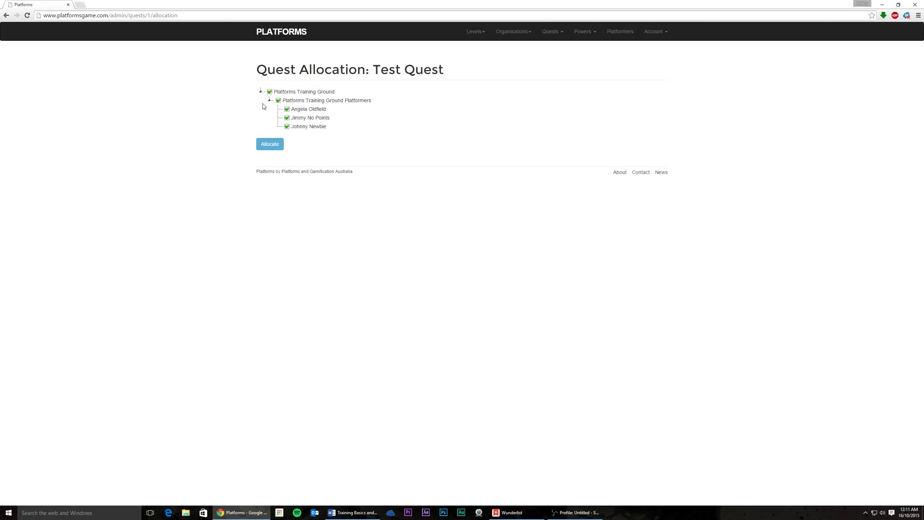
{"action": "left_click", "coordinate": [270, 92]}
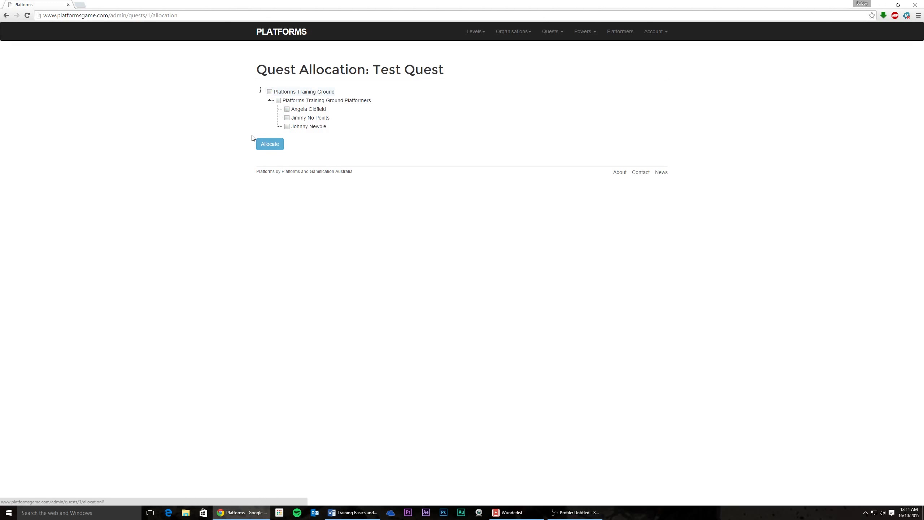
{"action": "left_click", "coordinate": [264, 147]}
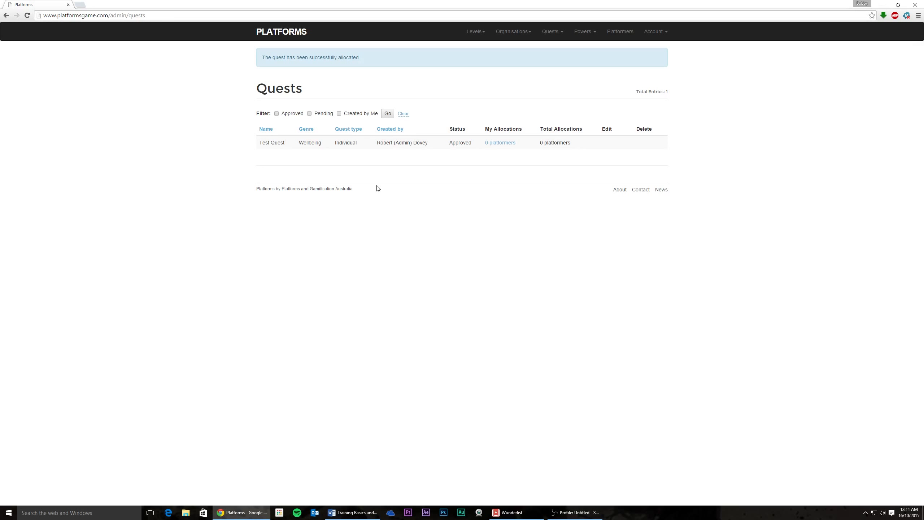
Step: Expand the Training Ground tree and allocate Test Quest to only its last platformer
{"action": "left_click", "coordinate": [494, 146]}
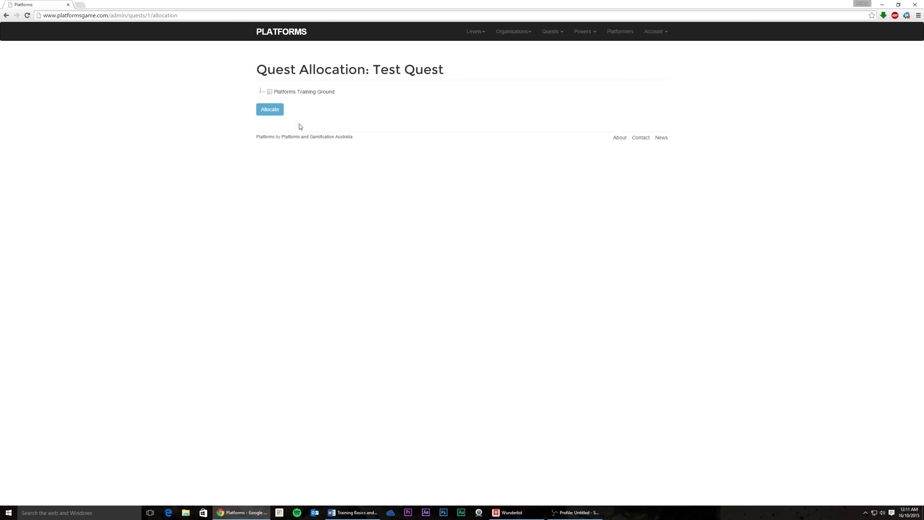
{"action": "left_click", "coordinate": [261, 91]}
{"action": "left_click", "coordinate": [270, 102]}
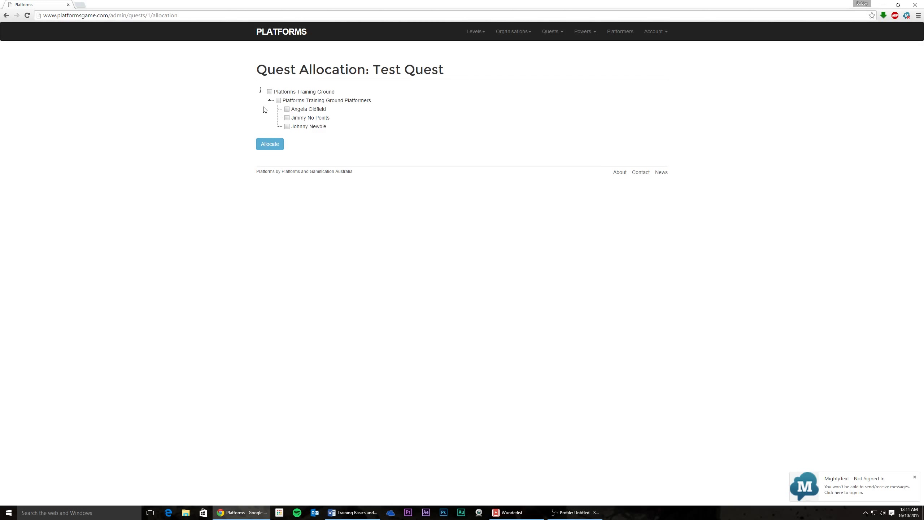
{"action": "left_click", "coordinate": [287, 127]}
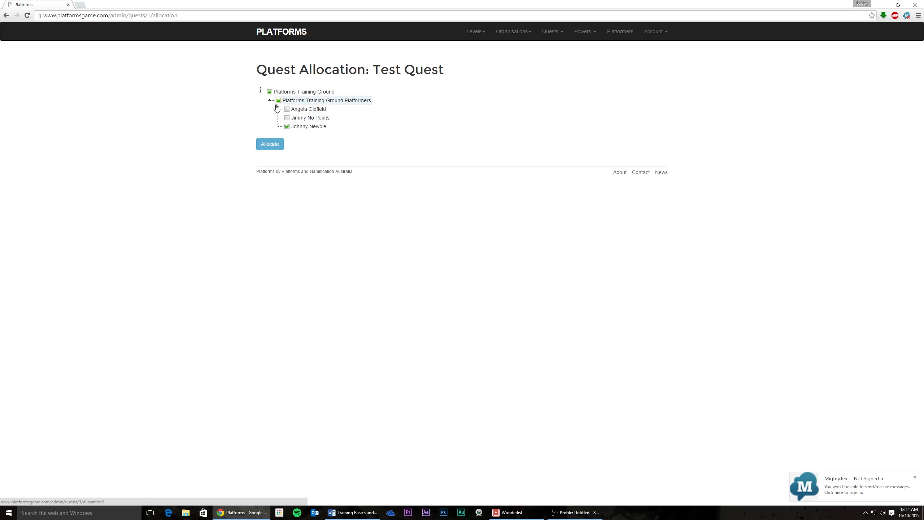
{"action": "left_click", "coordinate": [287, 127]}
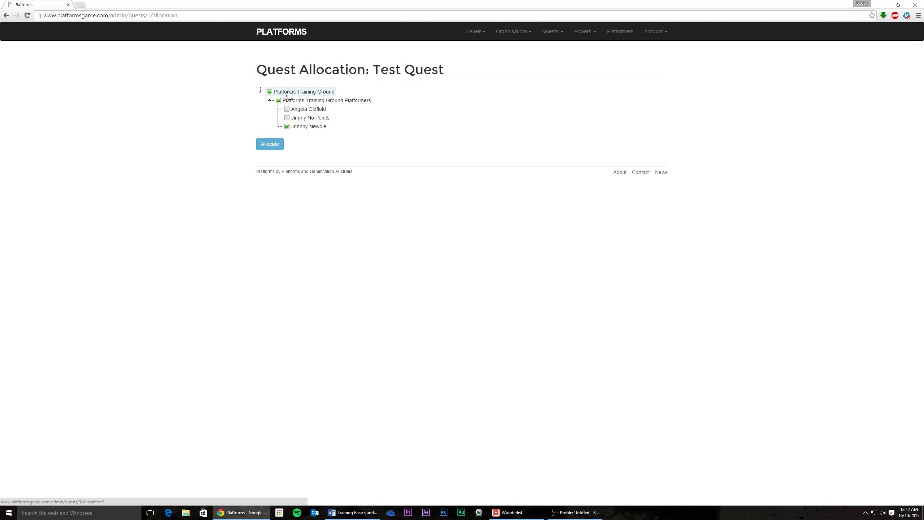
{"action": "left_click", "coordinate": [257, 145]}
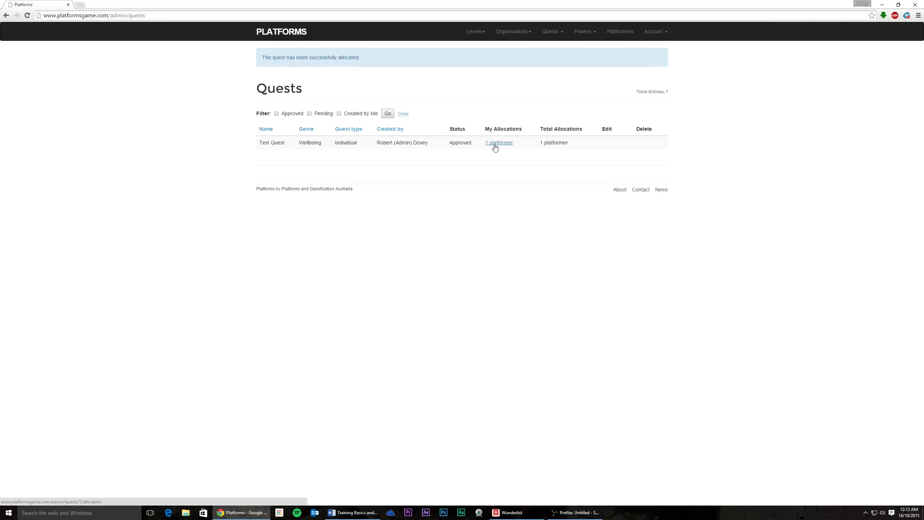
Step: Reopen Test Quest's '1 platformer' allocation and untick that last platformer
{"action": "left_click", "coordinate": [495, 147]}
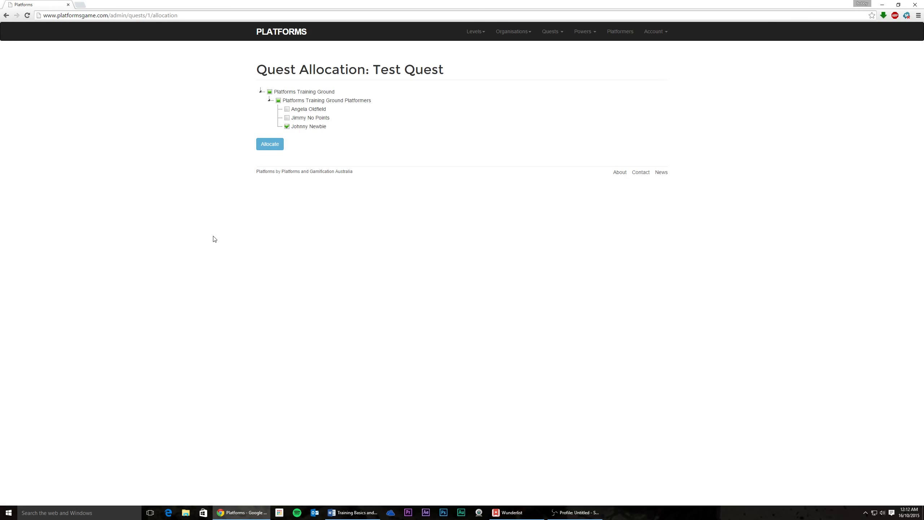
{"action": "left_click", "coordinate": [286, 128]}
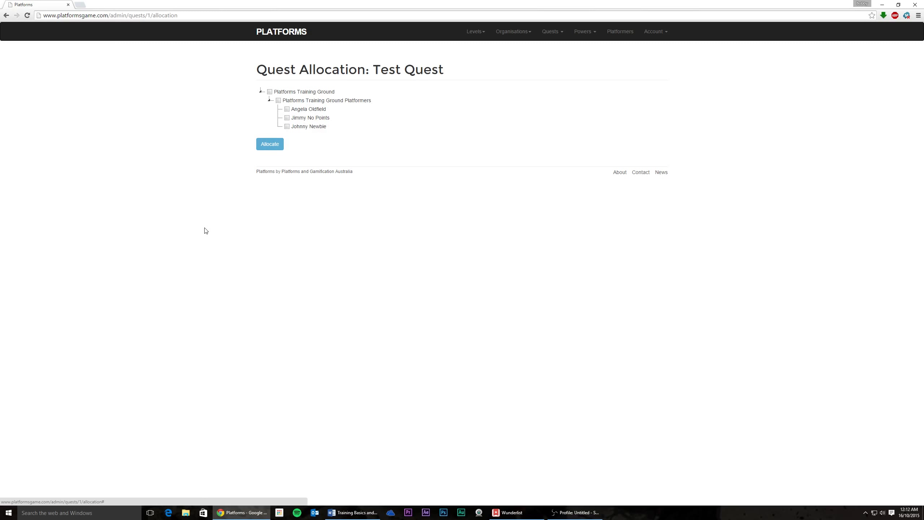
Step: Tick the Platforms Training Ground Platformers group so all three members are checked
{"action": "left_click", "coordinate": [278, 101]}
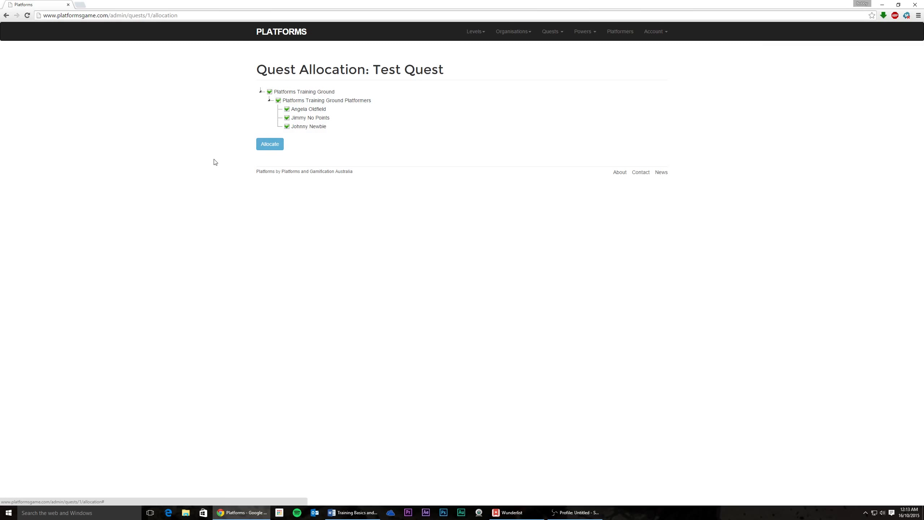
Step: Save Test Quest's allocation to all three platformers, giving the success notice
{"action": "left_click", "coordinate": [267, 145]}
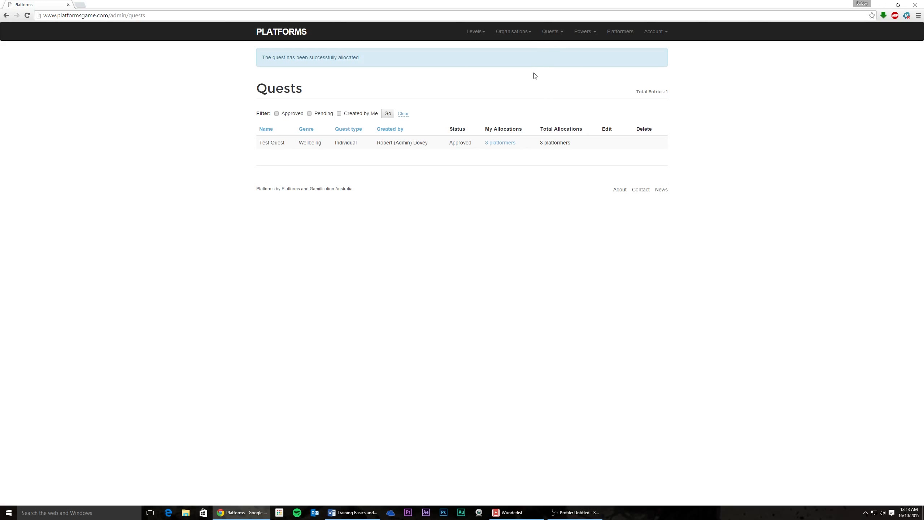
{"action": "left_click", "coordinate": [556, 36]}
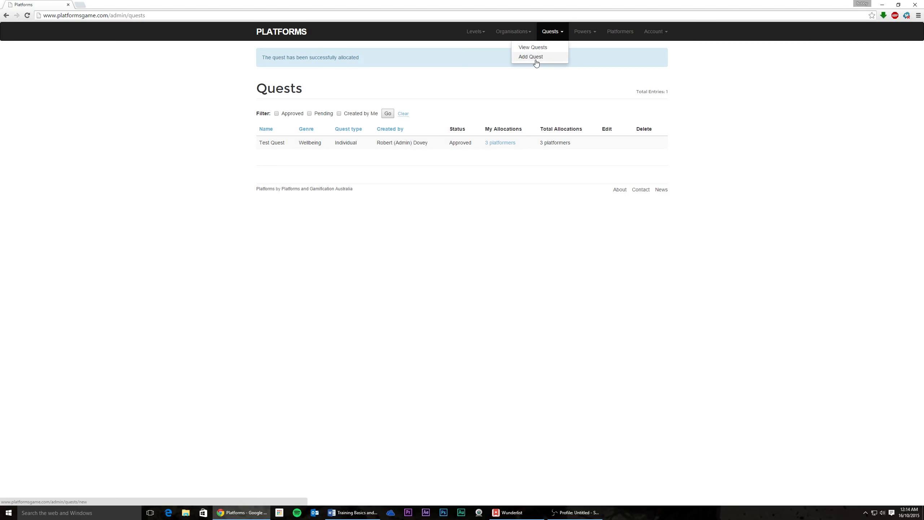
Step: Open Add Quest's blank New Quest form and check its Genre and Quest type fields
{"action": "left_click", "coordinate": [535, 61]}
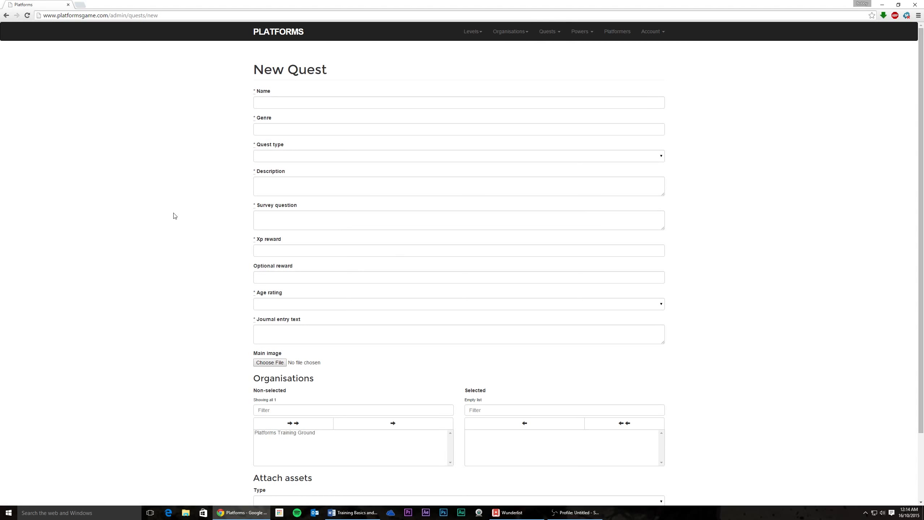
{"action": "scroll", "coordinate": [175, 288], "scroll_direction": "down", "scroll_amount": 1}
{"action": "scroll", "coordinate": [176, 289], "scroll_direction": "up", "scroll_amount": 1}
{"action": "left_click", "coordinate": [262, 128]}
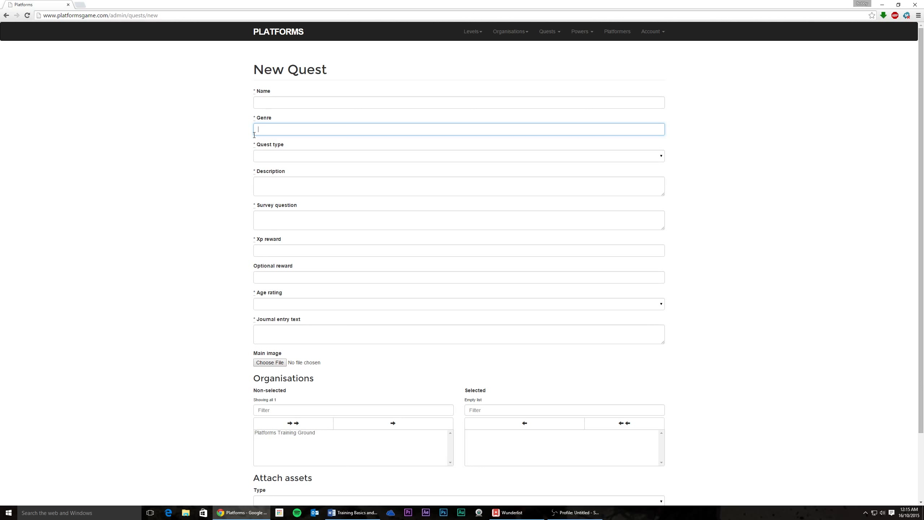
{"action": "left_click", "coordinate": [266, 156]}
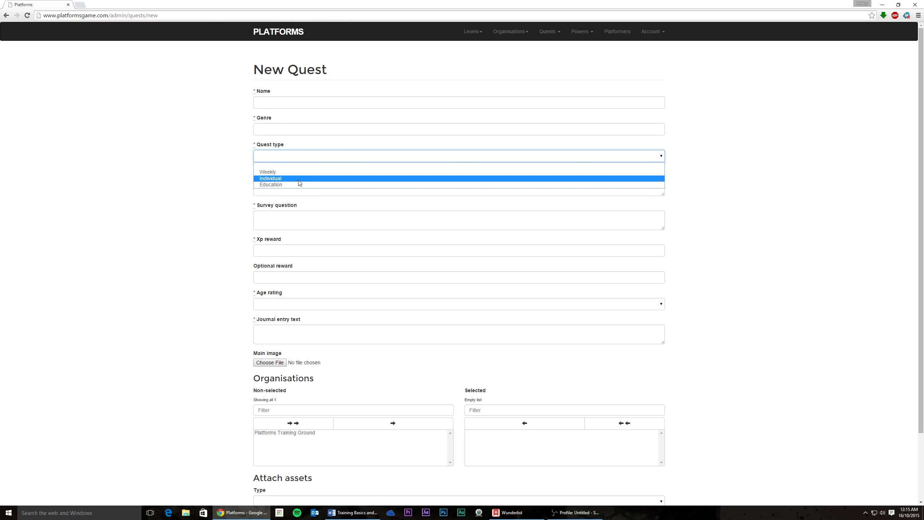
Step: Enter name 'Pick a flower', genre 'mindfulness, meditation', and quest type Individual
{"action": "left_click", "coordinate": [279, 107]}
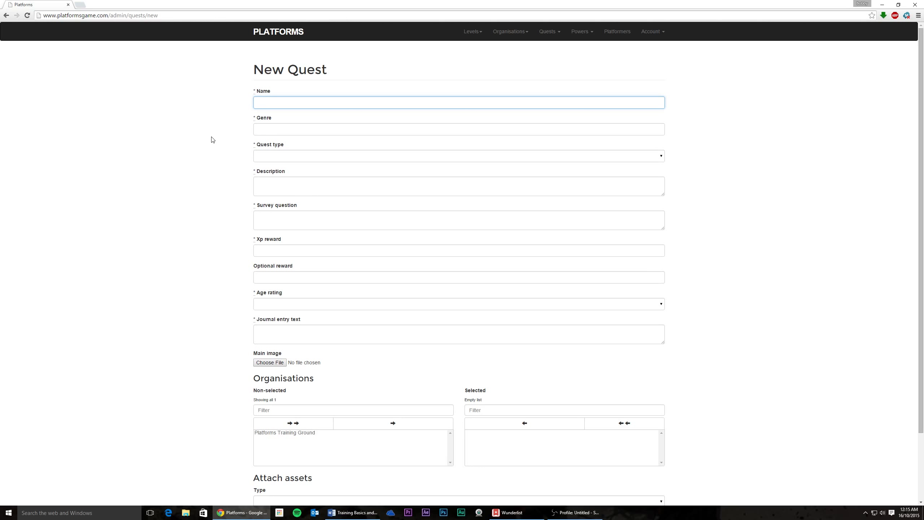
{"action": "type", "text": "Pick a flower"}
{"action": "left_click", "coordinate": [276, 131]}
{"action": "type", "text": "m"}
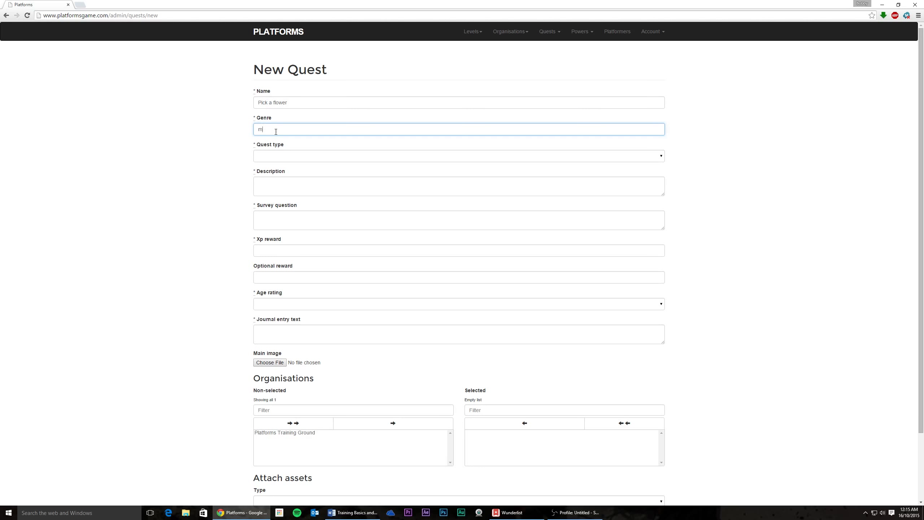
{"action": "type", "text": "indfulness, meditation"}
{"action": "left_click", "coordinate": [267, 159]}
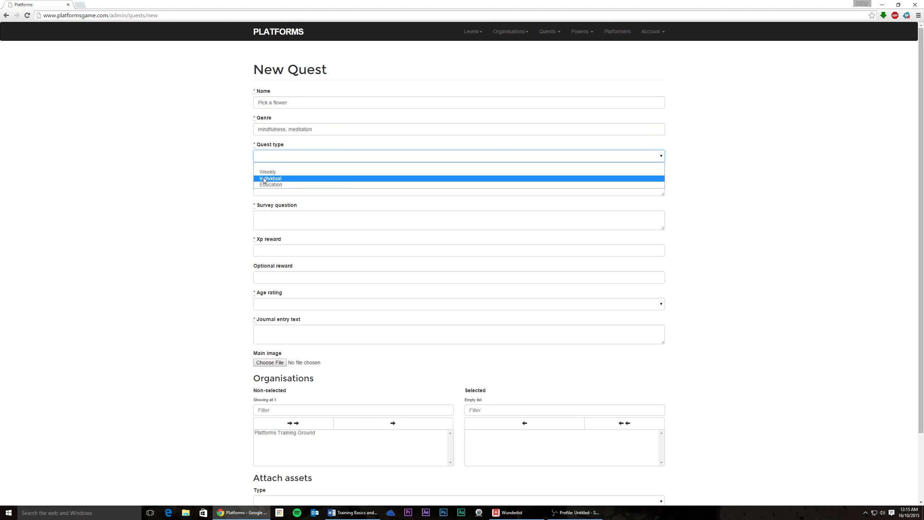
{"action": "left_click", "coordinate": [265, 180]}
{"action": "key", "text": "Tab"}
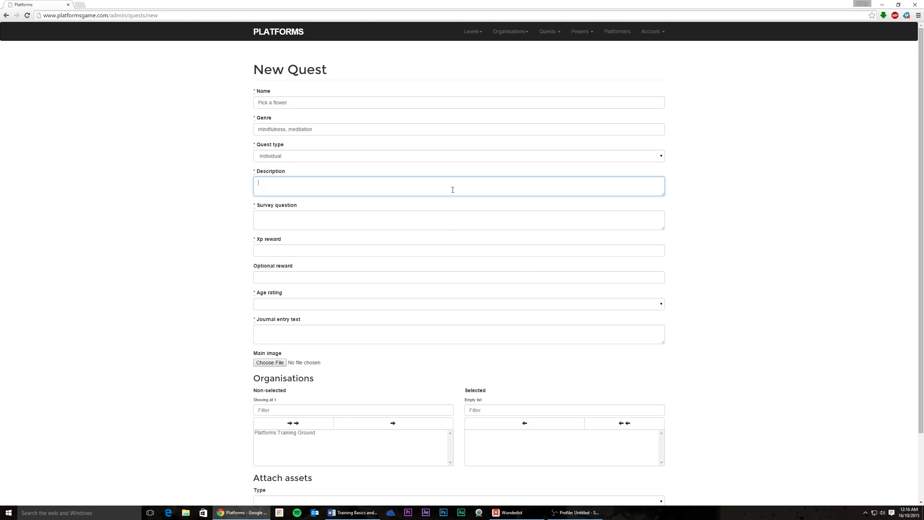
Step: Write 'Today we want you to go for a walk. Find a nice flower and think about why you like it.'
{"action": "type", "text": "Today we want you to go for a walk. Find a nciice flower and thi"}
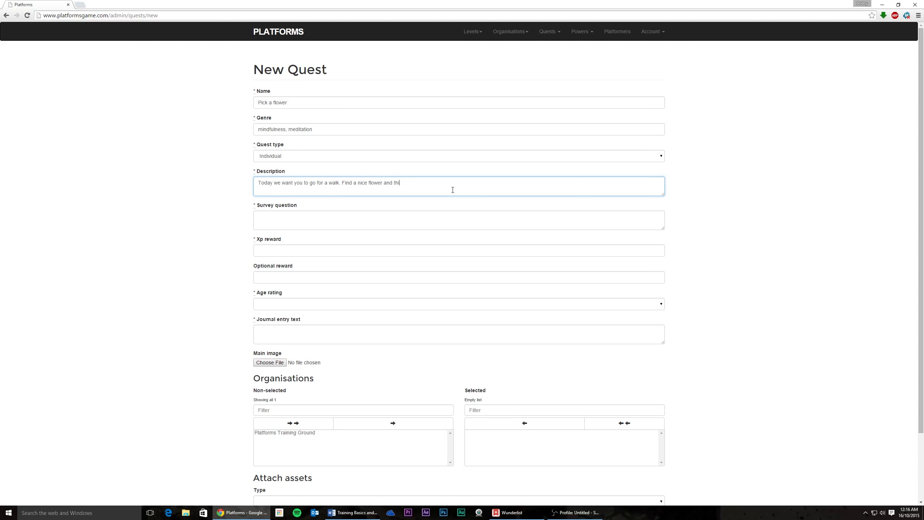
{"action": "type", "text": "nk about w"}
{"action": "type", "text": "h"}
{"action": "key", "text": "BackSpace"}
{"action": "type", "text": "why you like it."}
Step: Resize the Description box to a moderate height and return to the Survey question field
{"action": "left_click", "coordinate": [379, 221]}
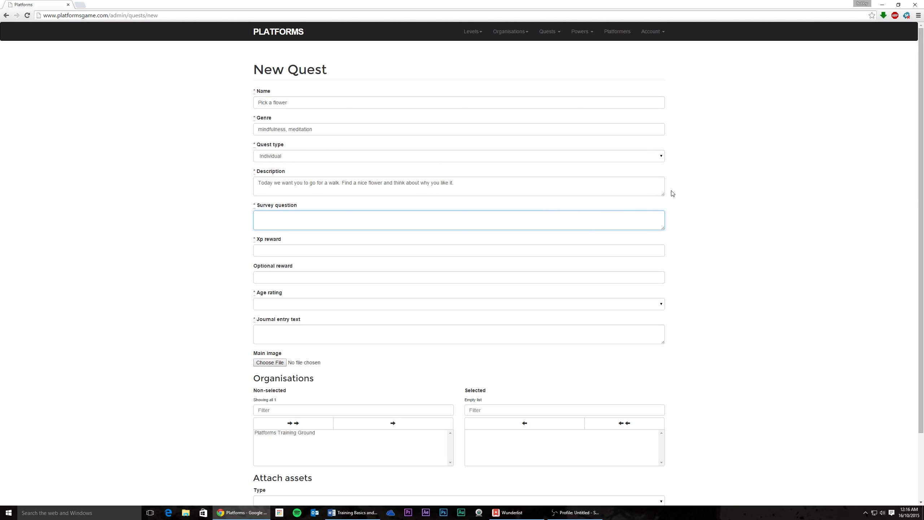
{"action": "left_click_drag", "start_coordinate": [664, 197], "coordinate": [663, 308]}
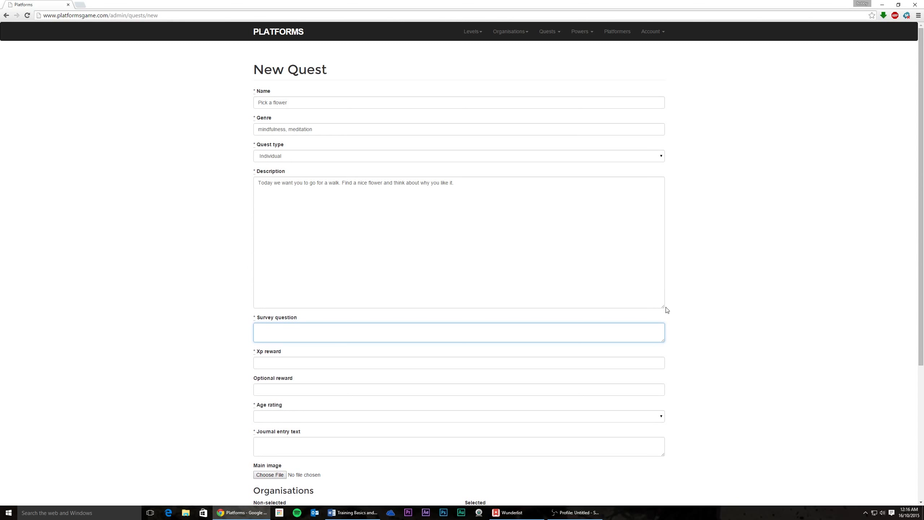
{"action": "left_click_drag", "start_coordinate": [664, 310], "coordinate": [660, 272]}
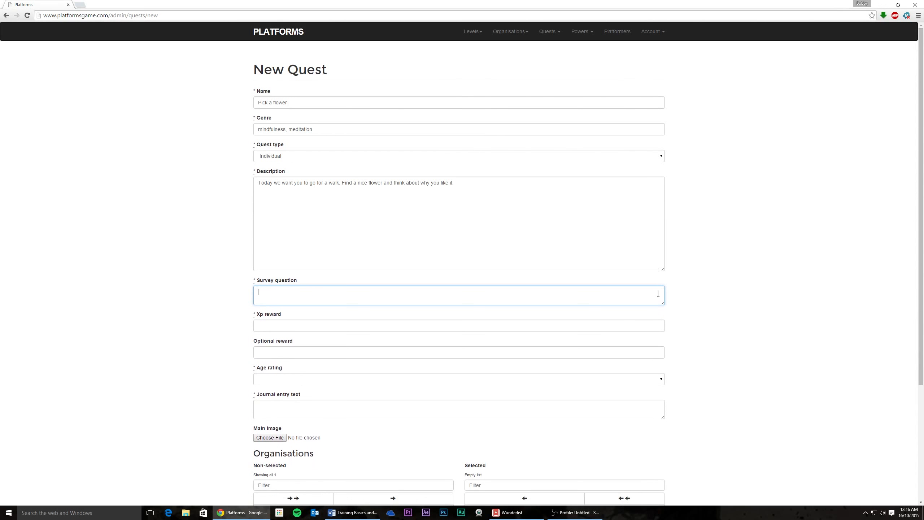
{"action": "left_click_drag", "start_coordinate": [664, 306], "coordinate": [665, 309]}
{"action": "left_click", "coordinate": [363, 222]}
{"action": "left_click", "coordinate": [320, 297]}
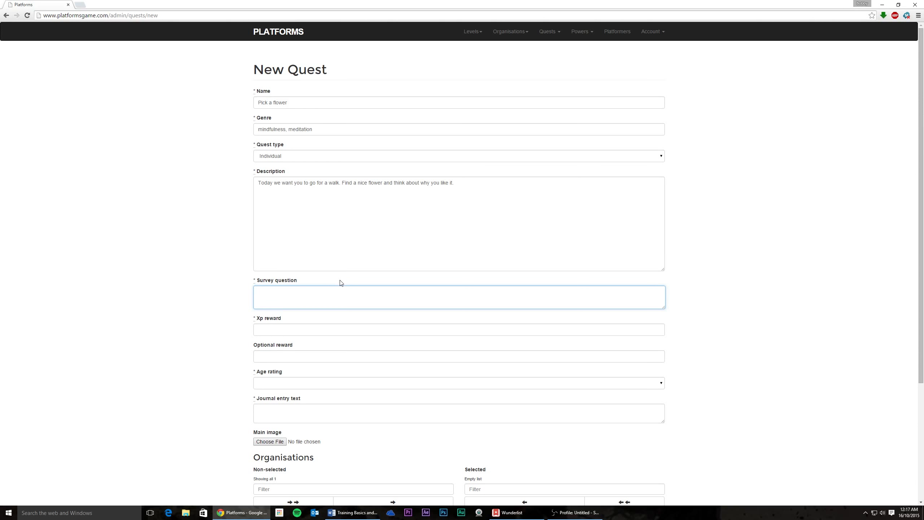
Step: Enter the survey question 'I am anxious most of the time.' and an XP reward of 100
{"action": "key", "text": "BackSpace"}
{"action": "type", "text": "I am anxious most of the time."}
{"action": "scroll", "coordinate": [185, 330], "scroll_direction": "down", "scroll_amount": 1}
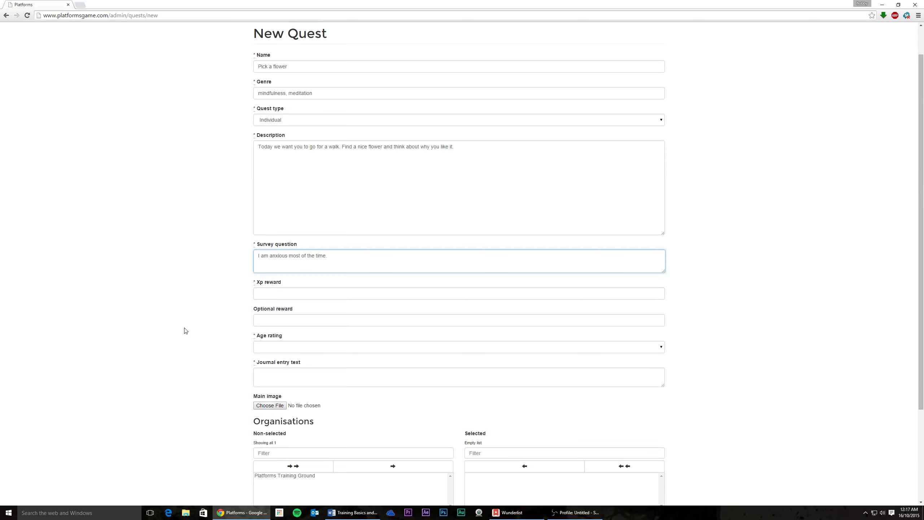
{"action": "left_click", "coordinate": [272, 293]}
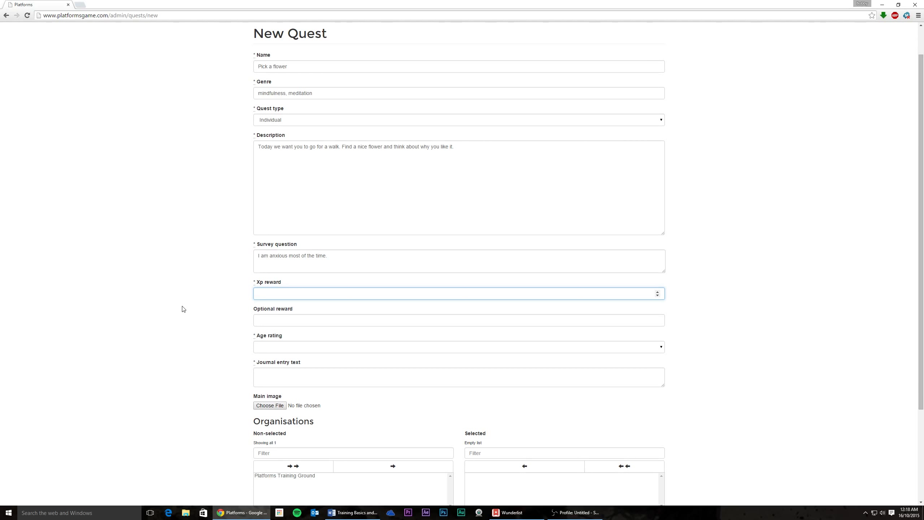
{"action": "type", "text": "100"}
{"action": "left_click", "coordinate": [178, 308]}
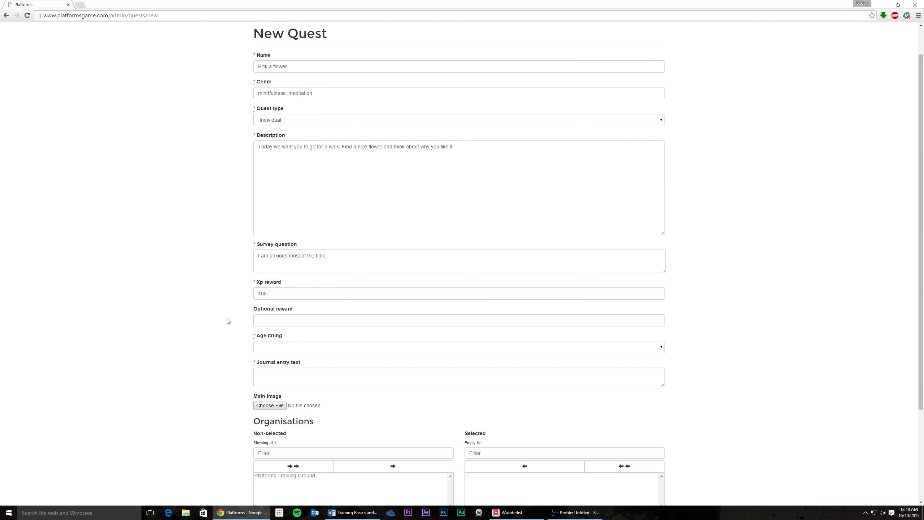
{"action": "left_click", "coordinate": [261, 321]}
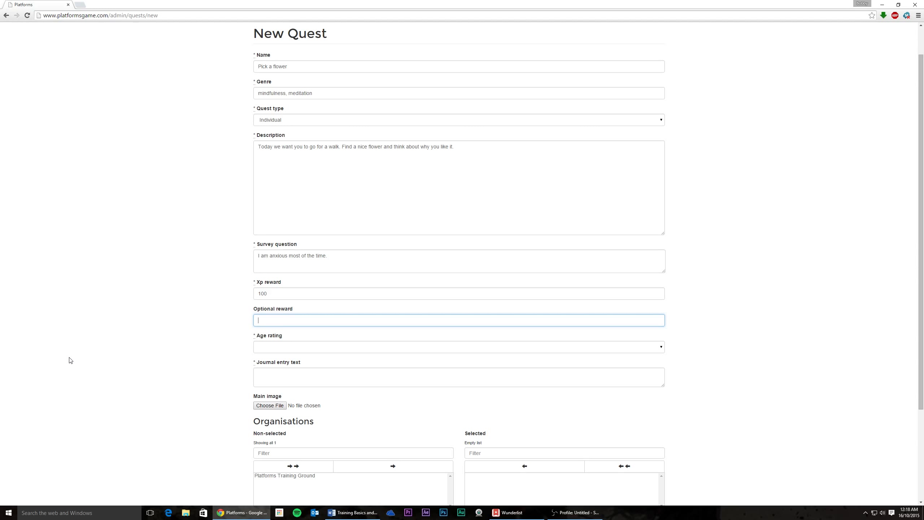
{"action": "left_click", "coordinate": [263, 349]}
Step: Choose 5+ from the quest's Age rating list
{"action": "scroll", "coordinate": [205, 378], "scroll_direction": "down", "scroll_amount": 3}
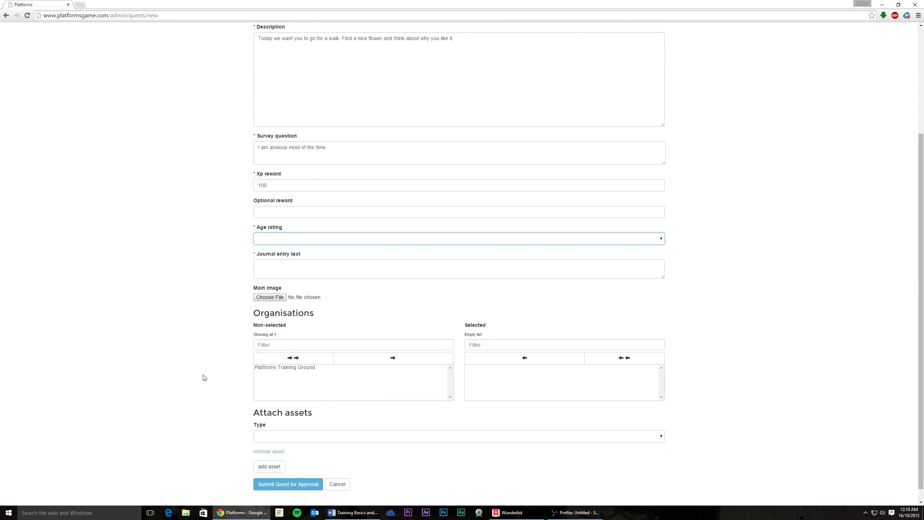
{"action": "left_click", "coordinate": [285, 241]}
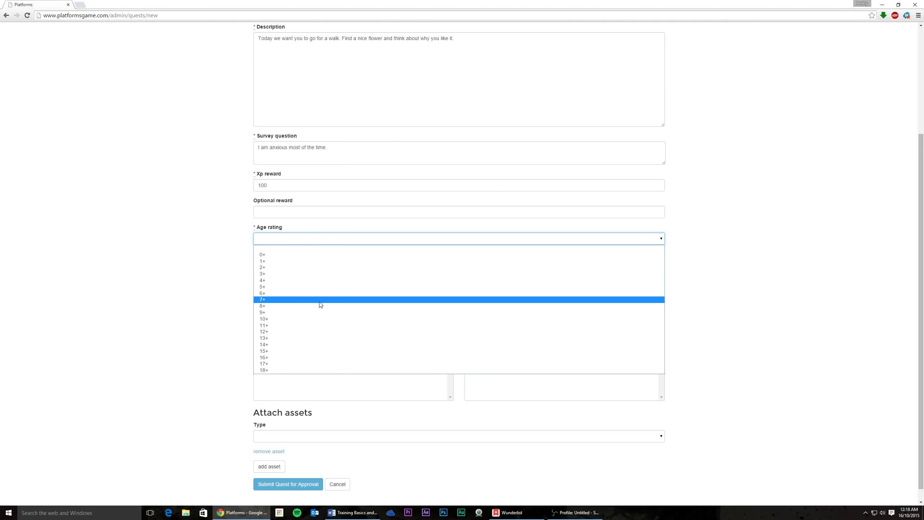
{"action": "left_click", "coordinate": [297, 288]}
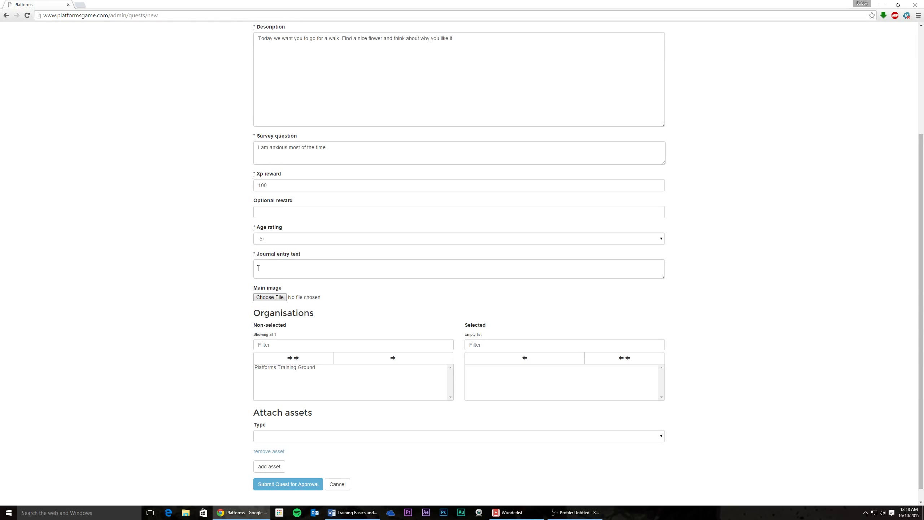
{"action": "left_click", "coordinate": [258, 268]}
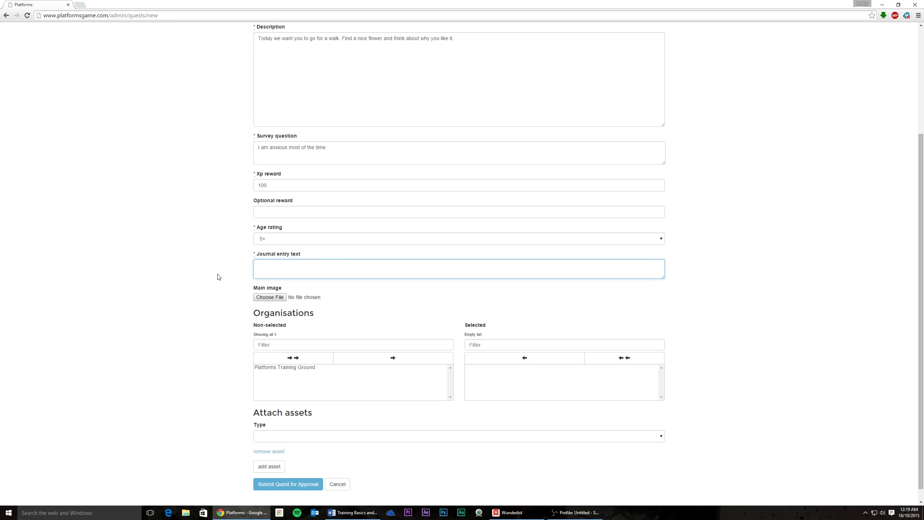
Step: Type the journal entry 'Wow, how wonderful that you found such a nice flower.', fixing the typo
{"action": "type", "text": "Wow, how wonderful that you found asuch"}
{"action": "key", "text": "BackSpace"}
{"action": "key", "text": "BackSpace"}
{"action": "key", "text": "BackSpace"}
{"action": "key", "text": "BackSpace"}
{"action": "key", "text": "BackSpace"}
{"action": "type", "text": "such a nice flowe"}
{"action": "left_click", "coordinate": [201, 283]}
{"action": "scroll", "coordinate": [200, 286], "scroll_direction": "down", "scroll_amount": 1}
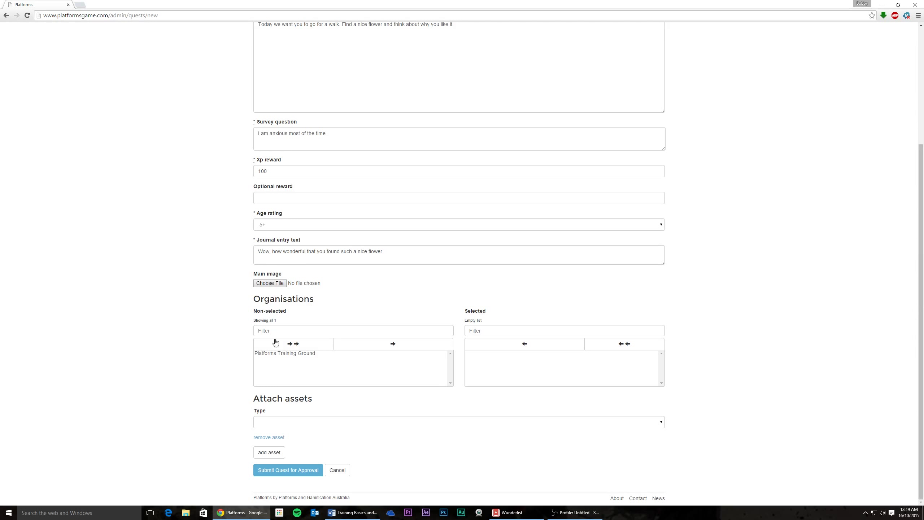
Step: Move Platforms Training Ground into the Selected organisations, then back out again
{"action": "left_click", "coordinate": [276, 355]}
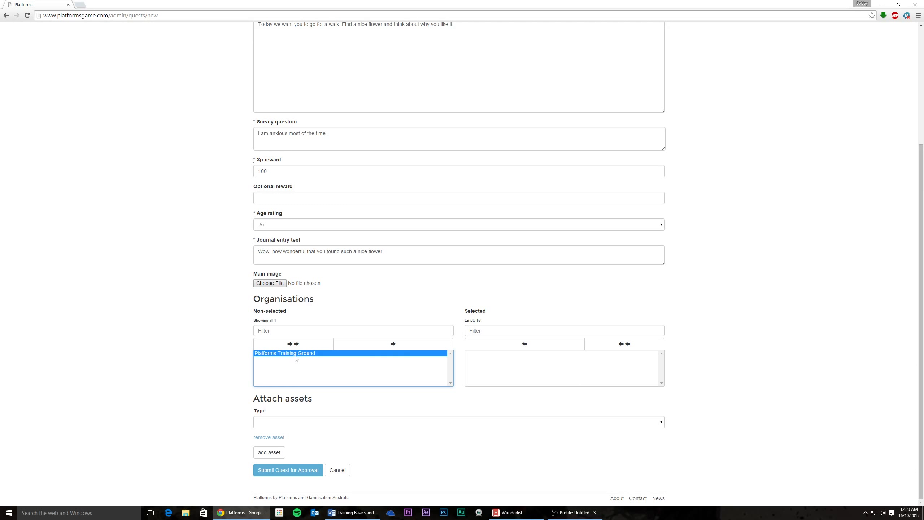
{"action": "left_click", "coordinate": [394, 349]}
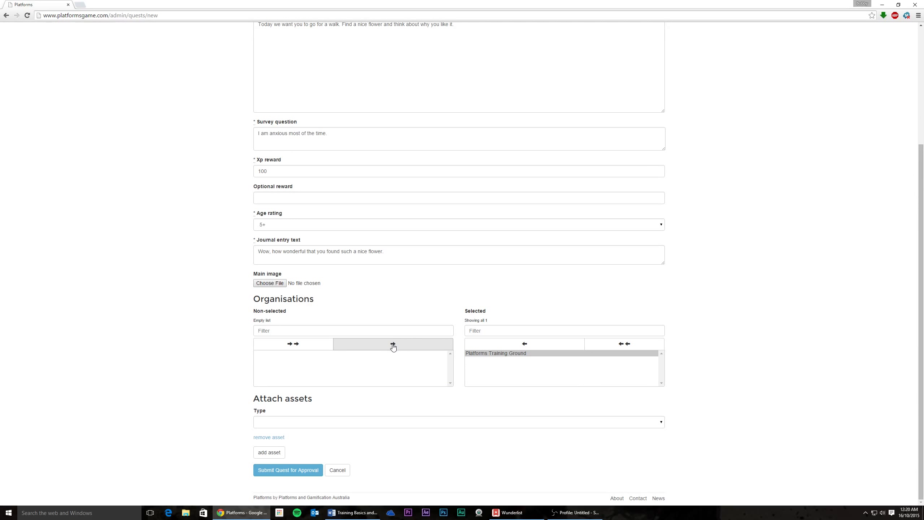
{"action": "left_click", "coordinate": [500, 353]}
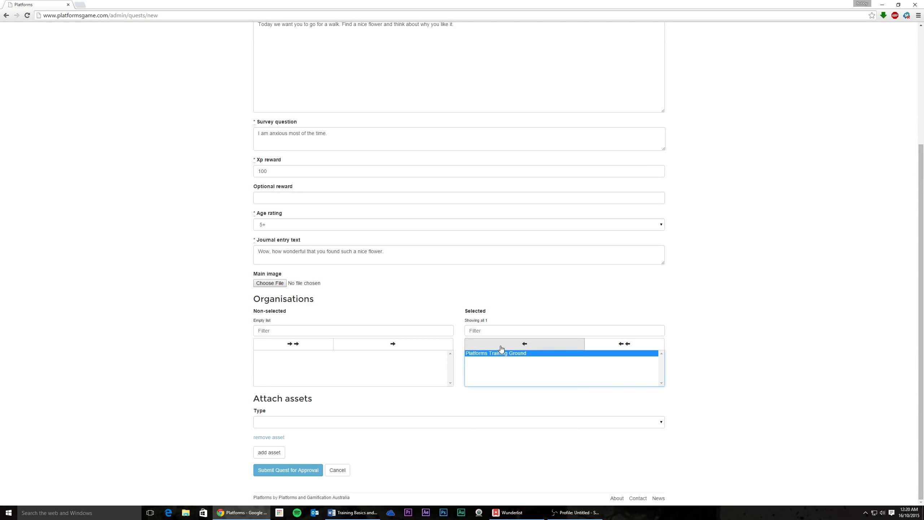
{"action": "left_click", "coordinate": [524, 344]}
{"action": "left_click", "coordinate": [394, 346]}
{"action": "left_click", "coordinate": [494, 354]}
{"action": "left_click", "coordinate": [504, 347]}
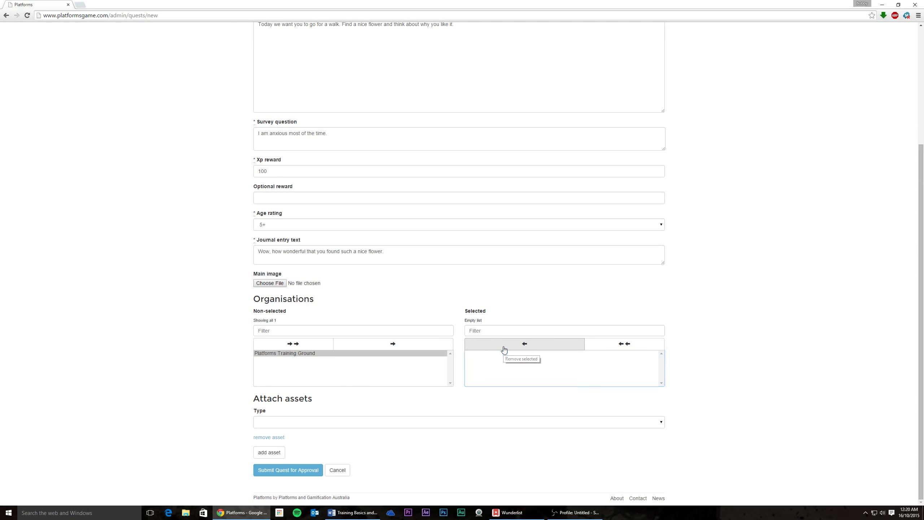
Step: Re-add Platforms Training Ground so it stays as the quest's selected organisation
{"action": "left_click", "coordinate": [353, 363]}
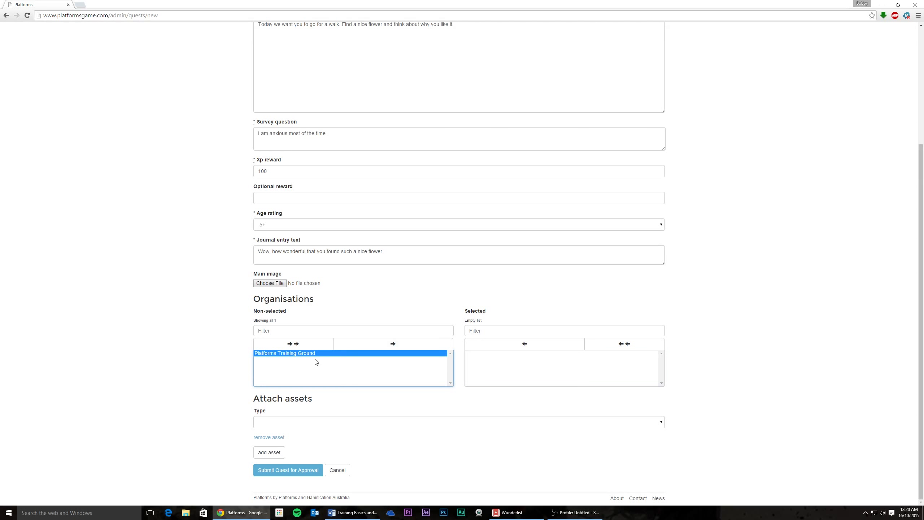
{"action": "left_click", "coordinate": [295, 347]}
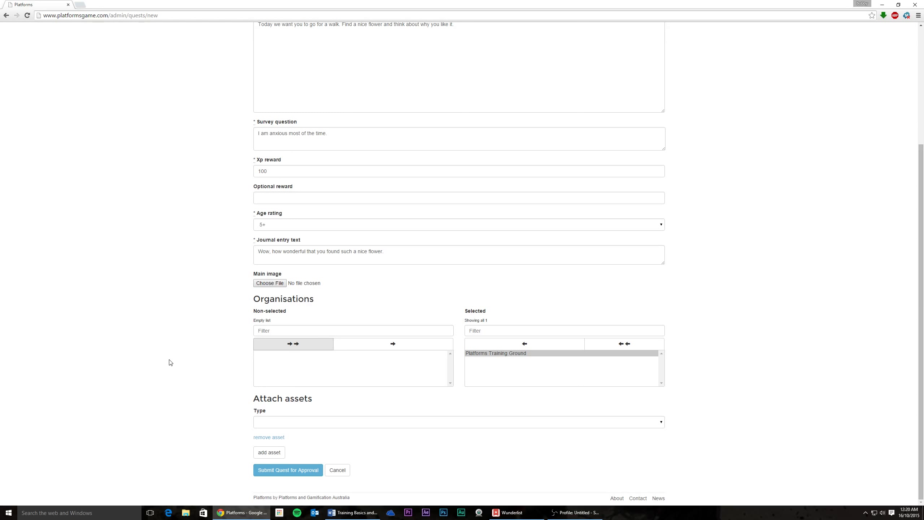
{"action": "left_click", "coordinate": [494, 344]}
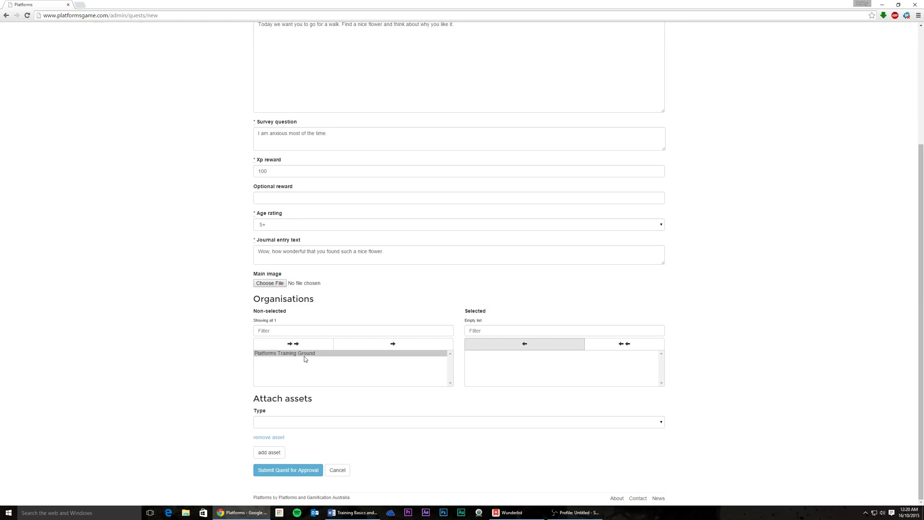
{"action": "left_click", "coordinate": [305, 356]}
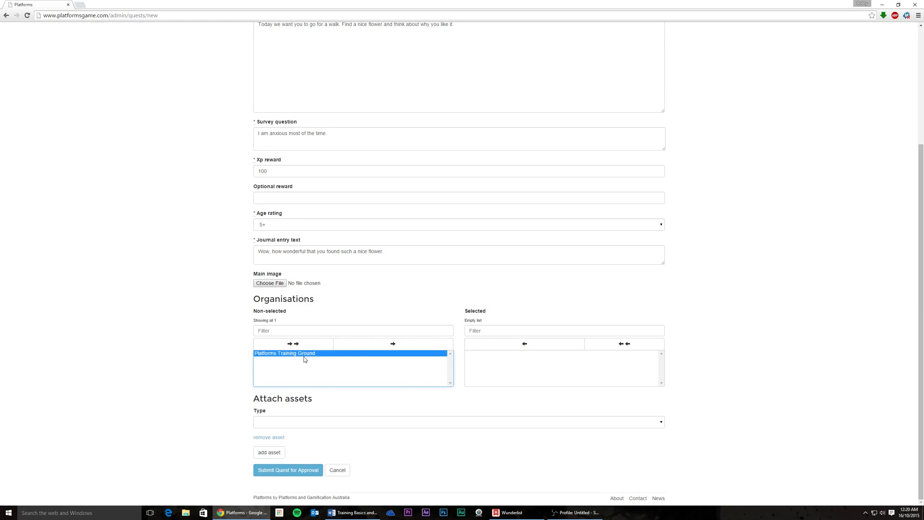
{"action": "left_click", "coordinate": [363, 345]}
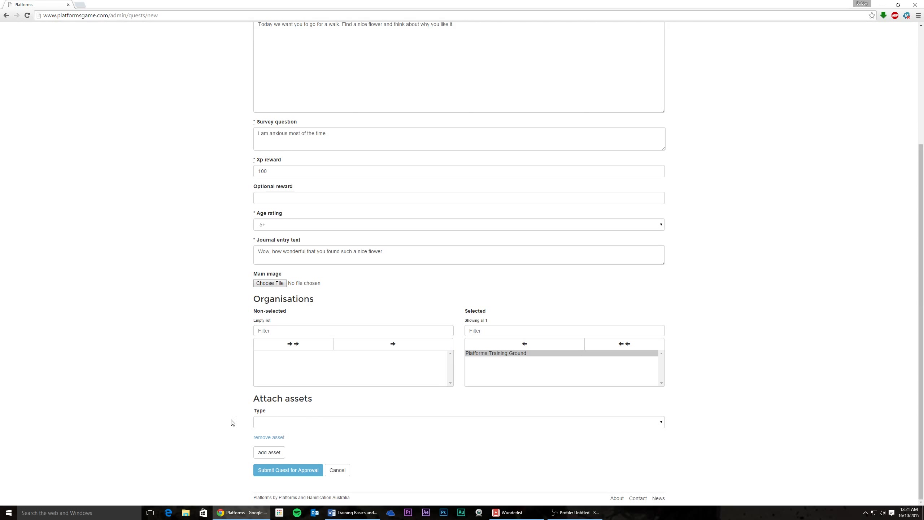
{"action": "left_click", "coordinate": [276, 428]}
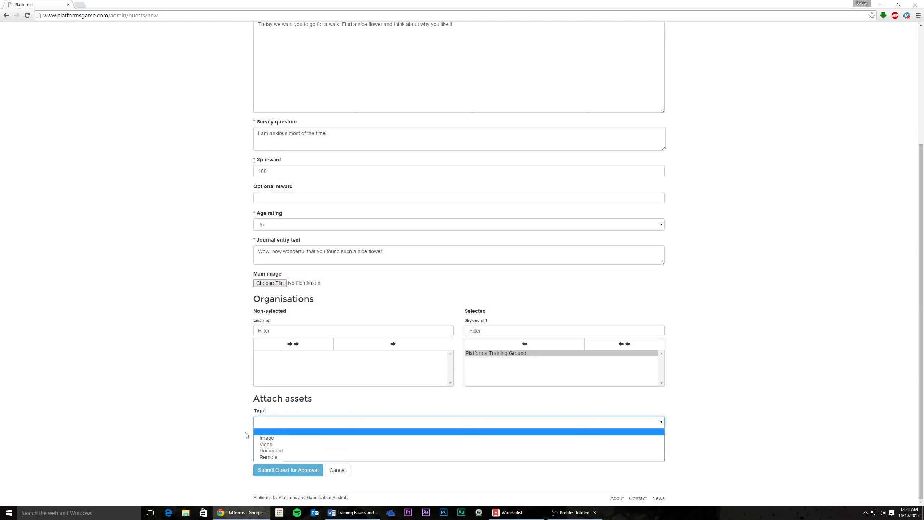
Step: Set the attached asset type to Video
{"action": "left_click", "coordinate": [266, 444]}
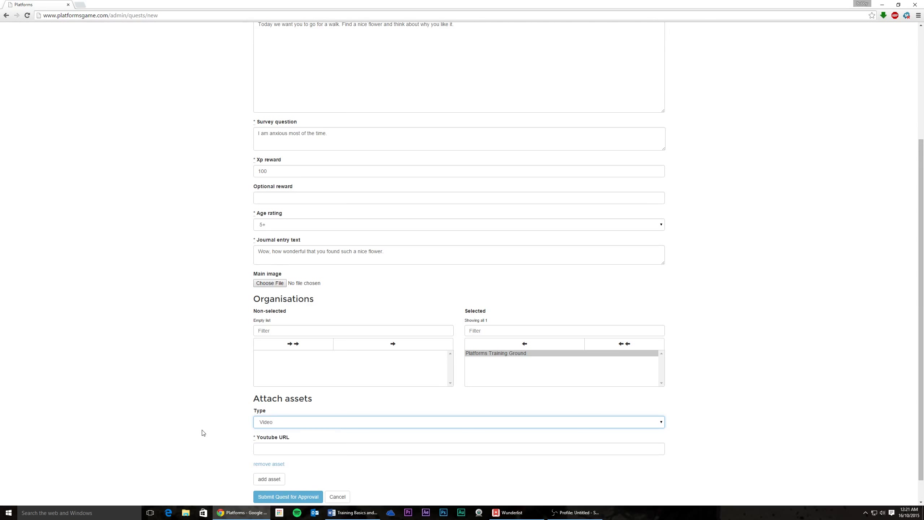
{"action": "scroll", "coordinate": [202, 433], "scroll_direction": "down", "scroll_amount": 1}
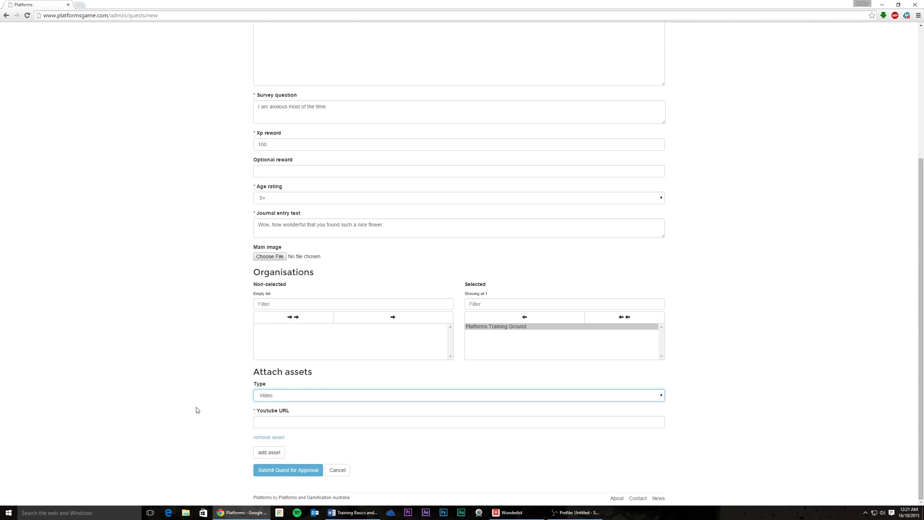
{"action": "scroll", "coordinate": [219, 393], "scroll_direction": "up", "scroll_amount": 5}
{"action": "scroll", "coordinate": [165, 298], "scroll_direction": "down", "scroll_amount": 4}
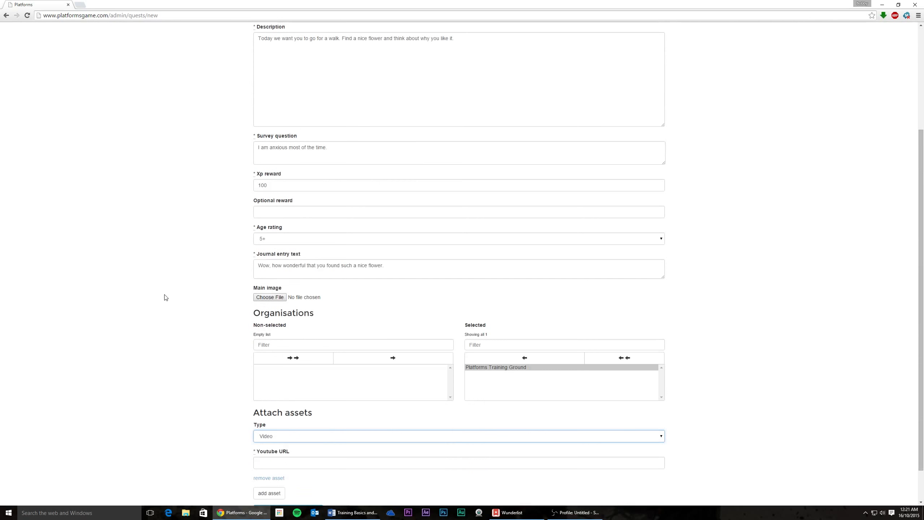
{"action": "scroll", "coordinate": [166, 297], "scroll_direction": "down", "scroll_amount": 2}
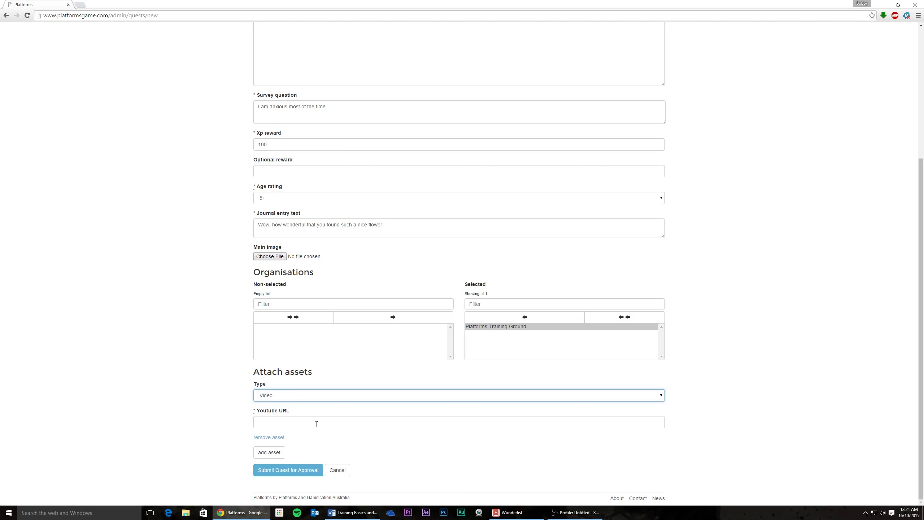
Step: Review the Description and Youtube URL field, then remove the video asset entry
{"action": "left_click", "coordinate": [215, 407]}
{"action": "scroll", "coordinate": [215, 407], "scroll_direction": "up", "scroll_amount": 5}
{"action": "left_click_drag", "start_coordinate": [469, 184], "coordinate": [203, 231]}
{"action": "left_click", "coordinate": [202, 233]}
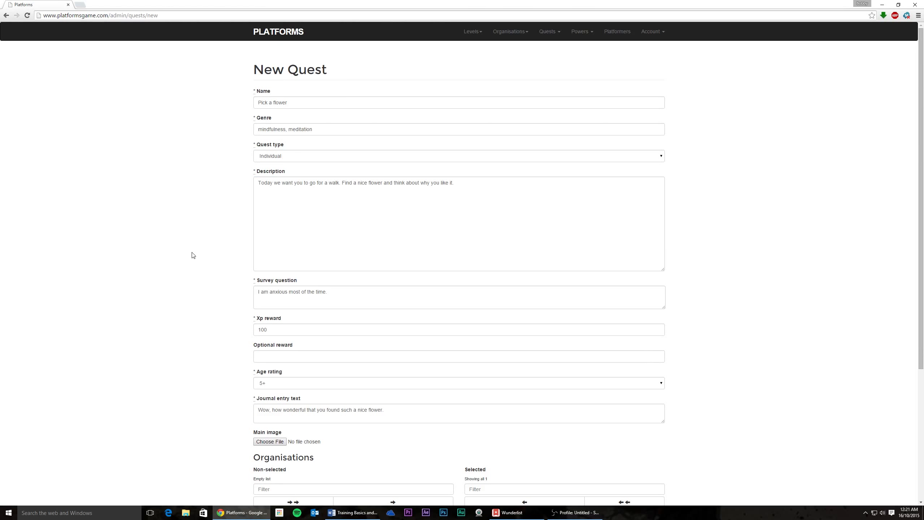
{"action": "scroll", "coordinate": [192, 256], "scroll_direction": "down", "scroll_amount": 5}
{"action": "left_click", "coordinate": [260, 423]}
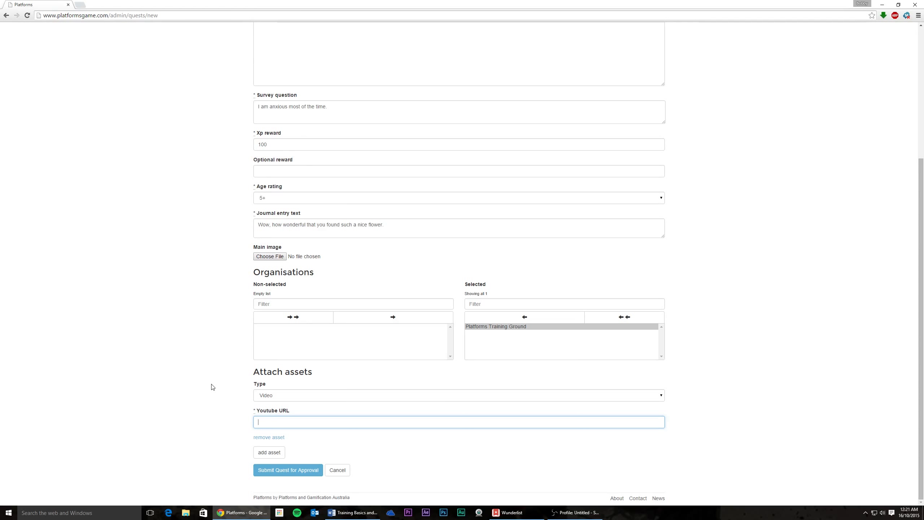
{"action": "left_click", "coordinate": [270, 438]}
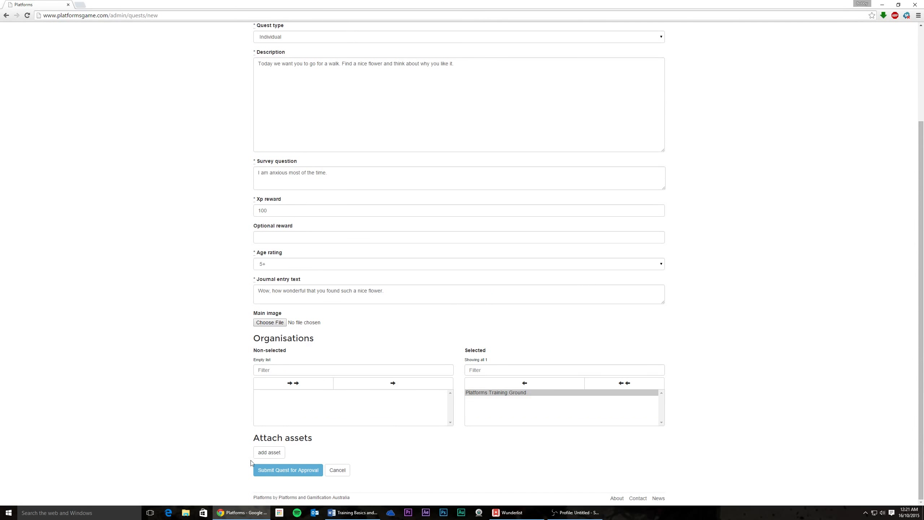
{"action": "left_click", "coordinate": [269, 453]}
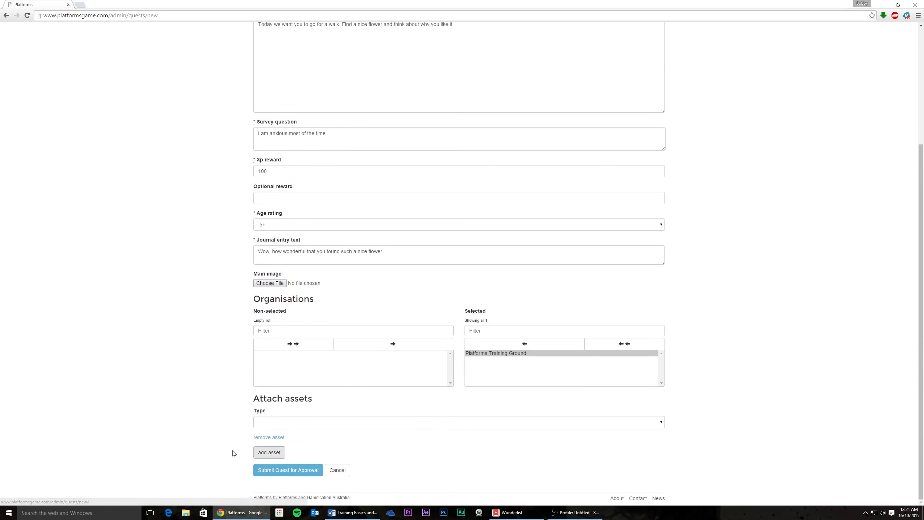
{"action": "left_click", "coordinate": [268, 424]}
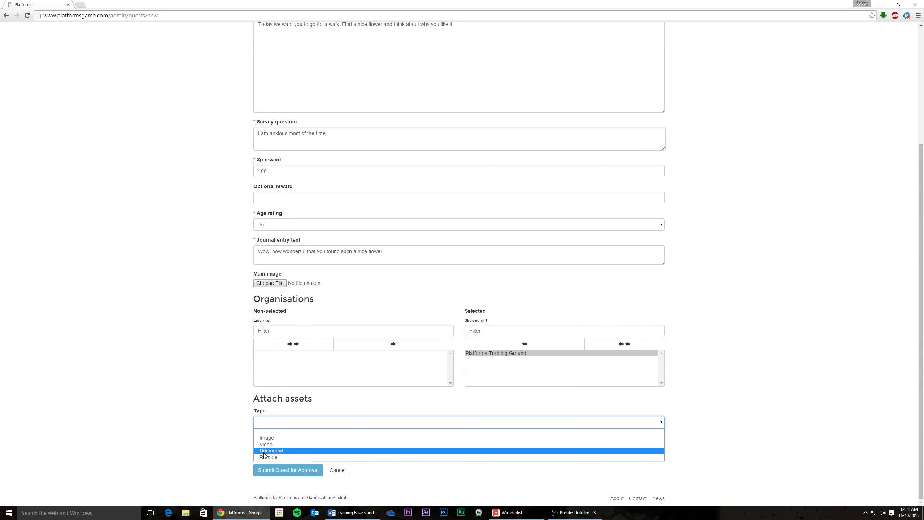
{"action": "left_click", "coordinate": [264, 451]}
{"action": "scroll", "coordinate": [225, 444], "scroll_direction": "down", "scroll_amount": 2}
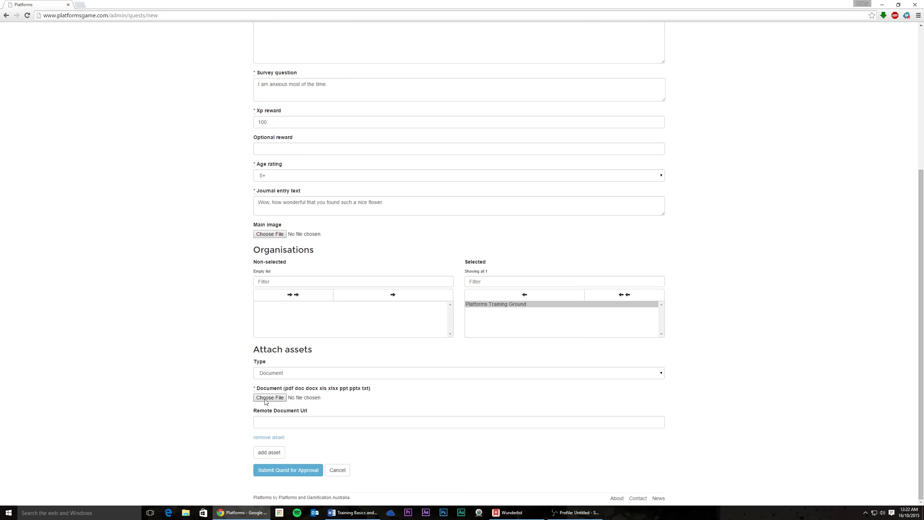
{"action": "left_click", "coordinate": [268, 437]}
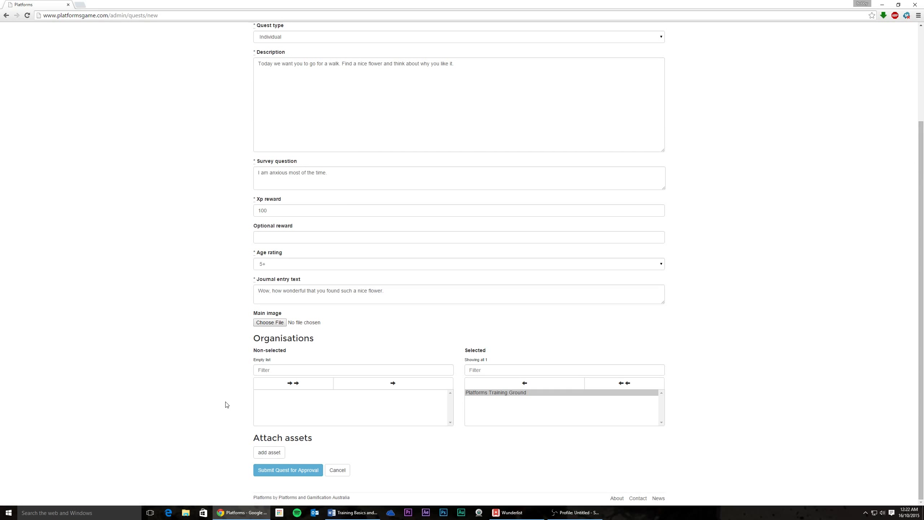
{"action": "scroll", "coordinate": [227, 404], "scroll_direction": "up", "scroll_amount": 2}
{"action": "scroll", "coordinate": [226, 404], "scroll_direction": "down", "scroll_amount": 2}
Step: Submit the 'Pick a flower' quest for approval and locate its Pending status
{"action": "left_click", "coordinate": [271, 475]}
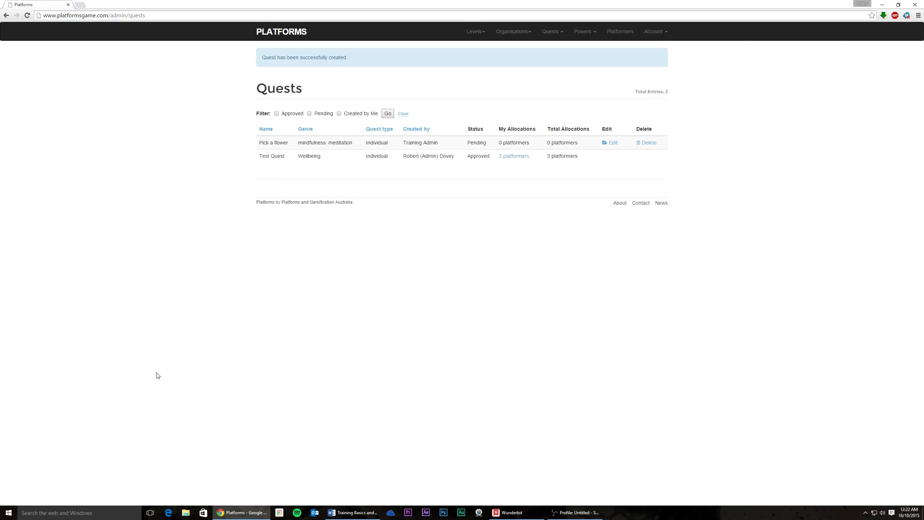
{"action": "left_click_drag", "start_coordinate": [468, 143], "coordinate": [479, 143]}
{"action": "left_click", "coordinate": [478, 143]}
{"action": "left_click_drag", "start_coordinate": [467, 143], "coordinate": [522, 142]}
{"action": "left_click", "coordinate": [515, 144]}
{"action": "double_click", "coordinate": [482, 143]}
{"action": "left_click", "coordinate": [460, 150]}
Step: Inspect the new quest's row: Pending status, creator and 0 platformers
{"action": "double_click", "coordinate": [473, 143]}
{"action": "left_click", "coordinate": [467, 150]}
{"action": "left_click_drag", "start_coordinate": [475, 145], "coordinate": [489, 138]}
{"action": "left_click", "coordinate": [454, 146]}
{"action": "left_click", "coordinate": [454, 146]}
{"action": "left_click_drag", "start_coordinate": [455, 145], "coordinate": [490, 157]}
{"action": "left_click", "coordinate": [480, 144]}
{"action": "left_click", "coordinate": [462, 169]}
{"action": "left_click_drag", "start_coordinate": [497, 144], "coordinate": [528, 143]}
{"action": "left_click", "coordinate": [488, 145]}
{"action": "left_click_drag", "start_coordinate": [488, 145], "coordinate": [469, 143]}
{"action": "left_click", "coordinate": [466, 150]}
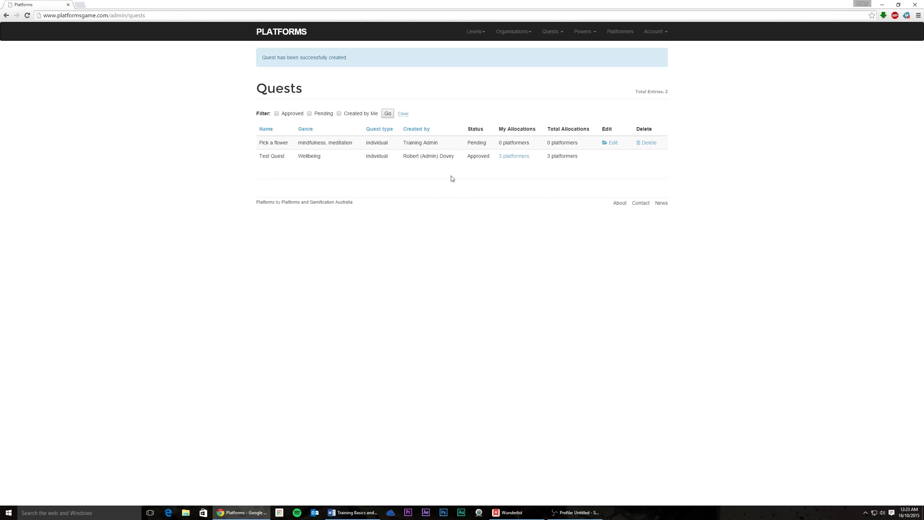